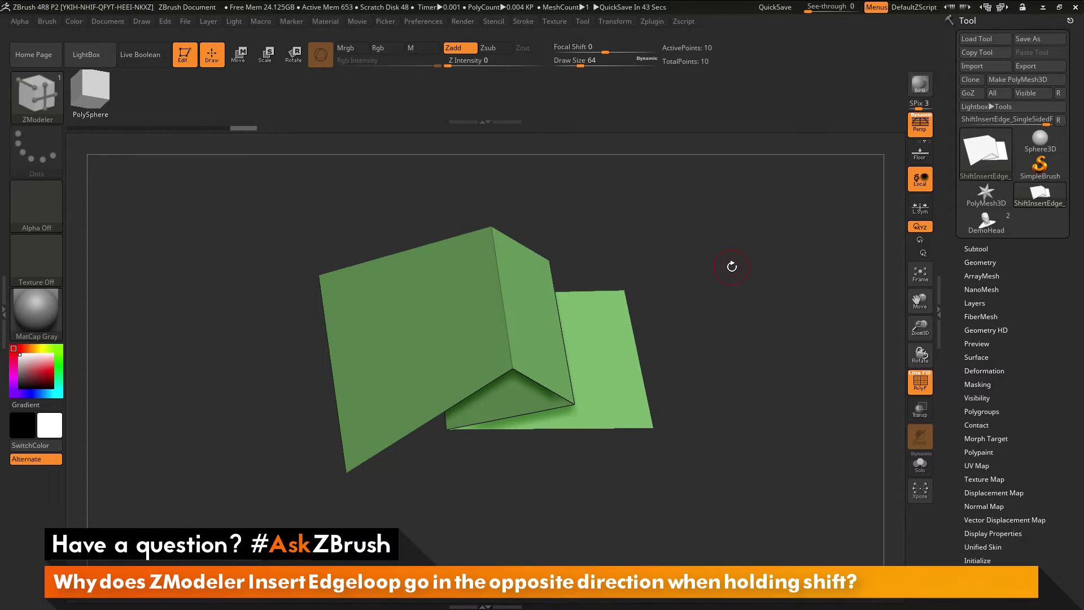
Turn Double-sided display off in Display Properties to inspect the back faces, then switch it back on.
mouse_move(704, 391)
mouse_down()
mouse_move(691, 418)
mouse_move(706, 400)
mouse_move(706, 432)
mouse_move(704, 380)
mouse_up()
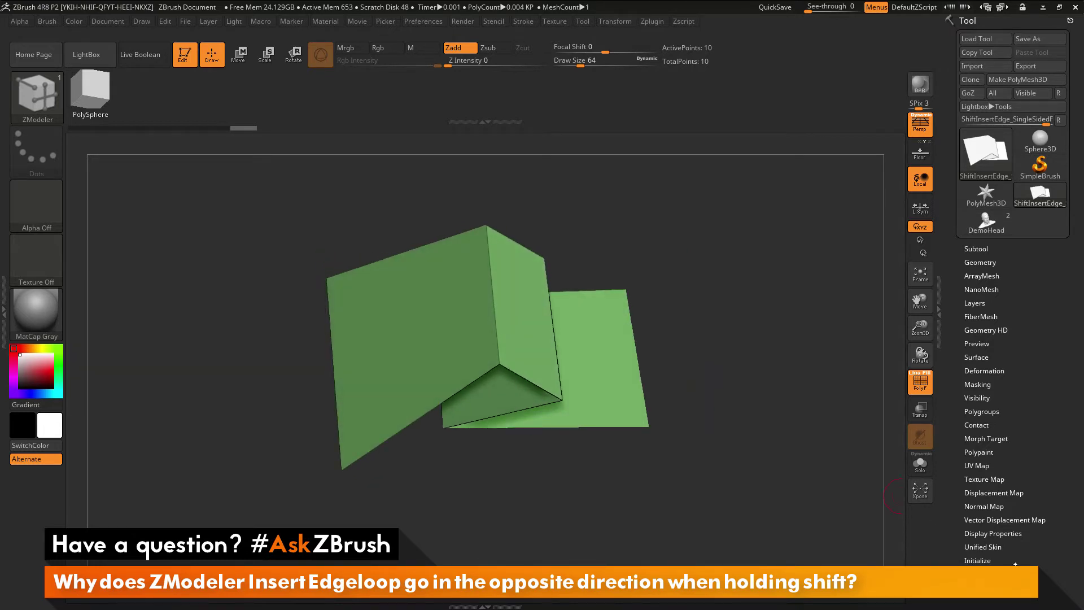
drag(1030, 414, 1026, 235)
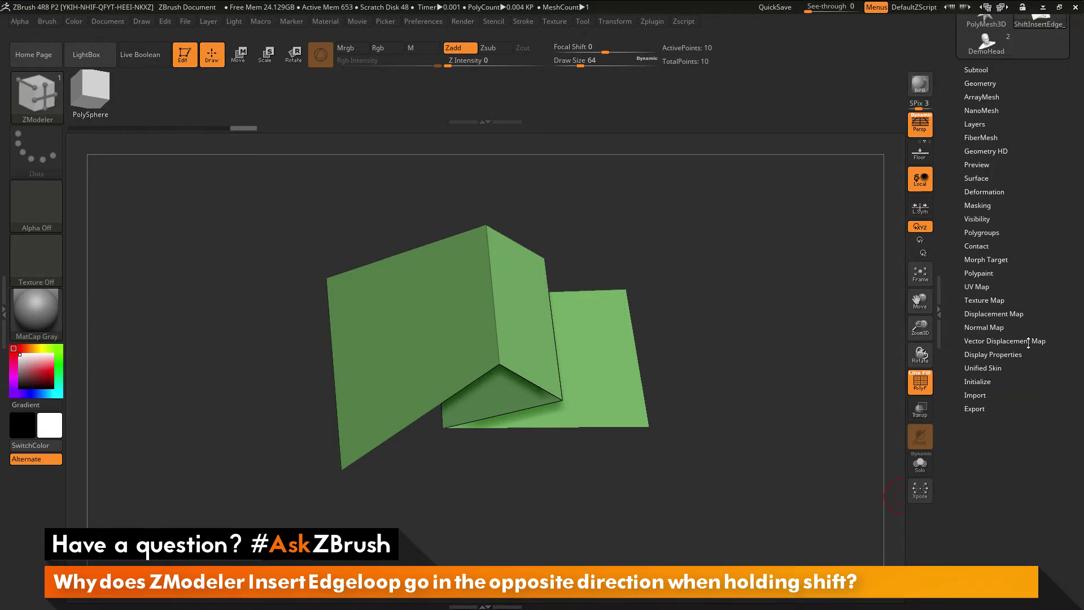
click(983, 355)
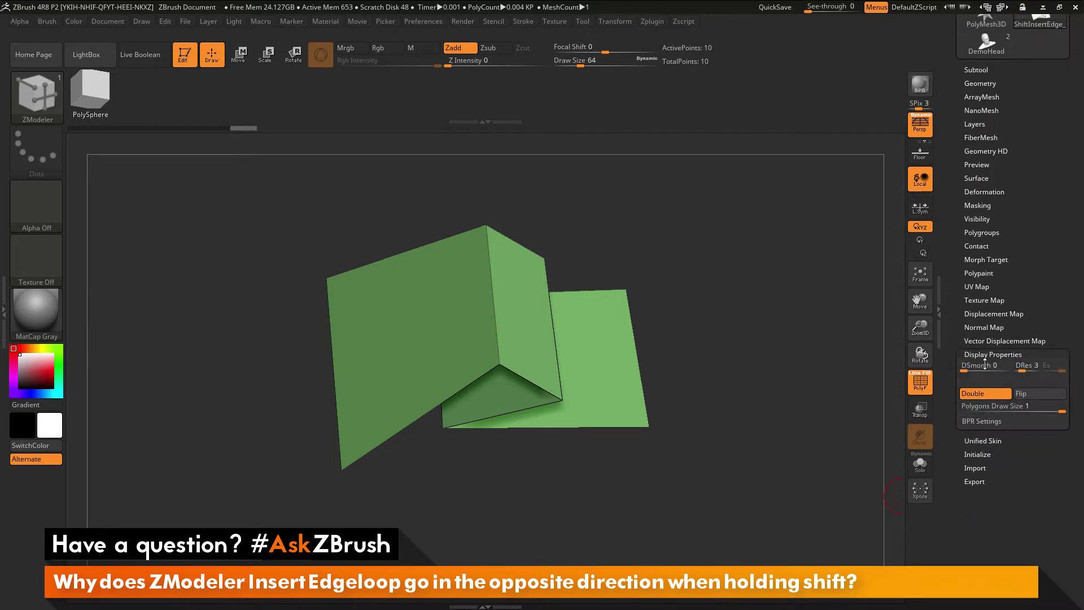
click(984, 395)
drag(755, 346, 762, 411)
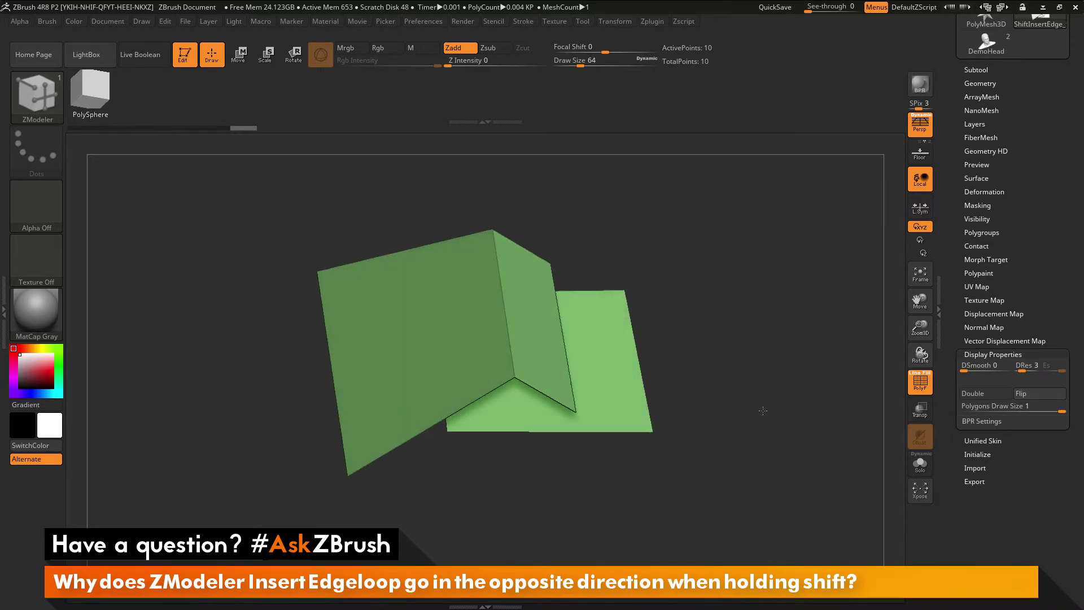
click(1001, 395)
drag(768, 322, 765, 346)
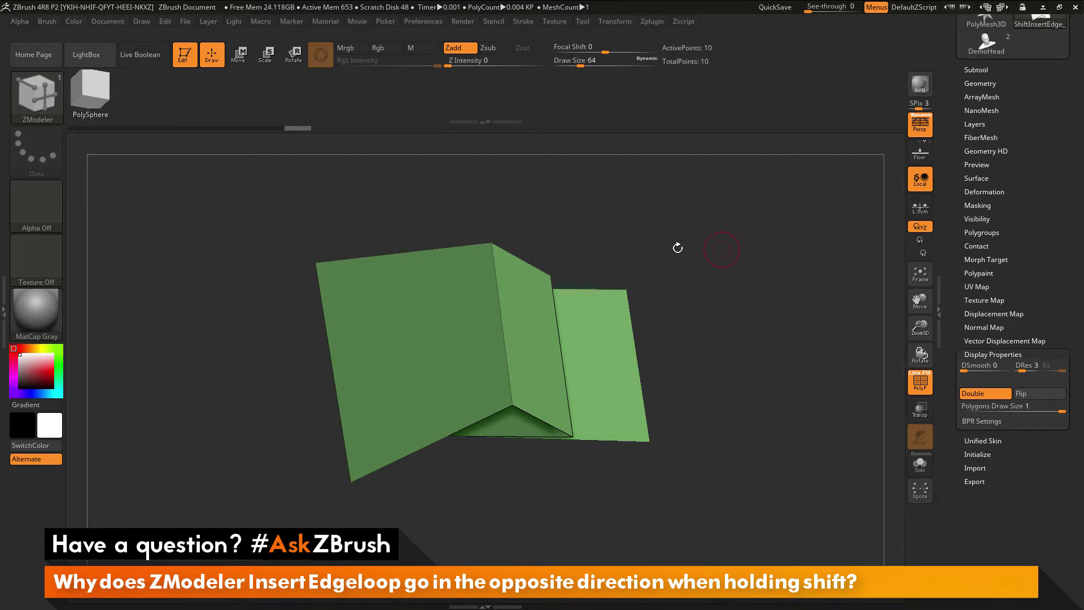
Set the ZModeler edge action to Insert with a Single EdgeLoop target.
right_click(504, 323)
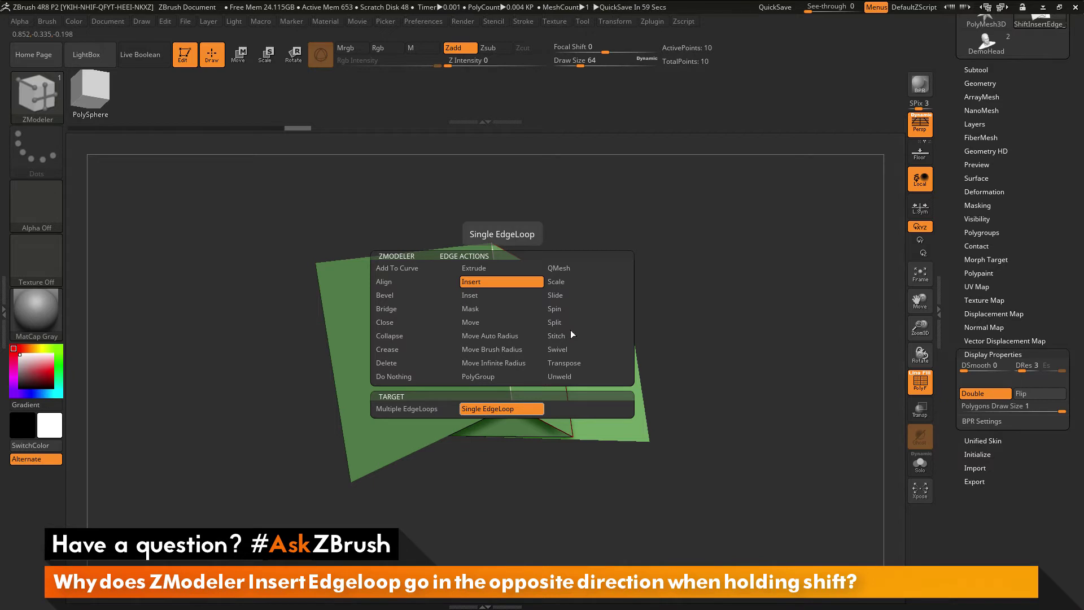
click(489, 410)
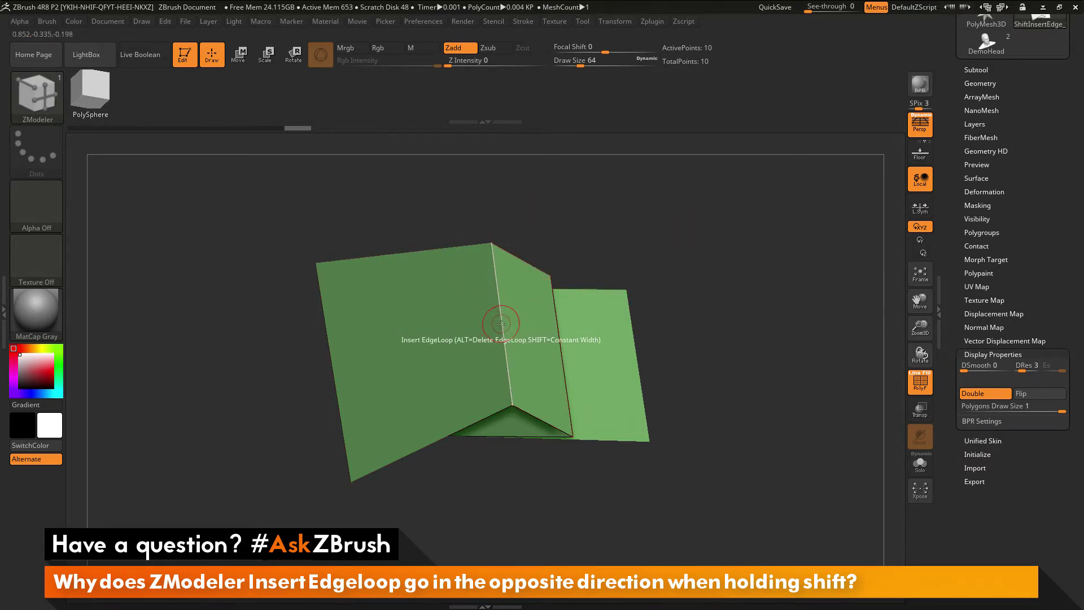
Insert a trial edge loop and undo it, then slide a new loop across both panels.
mouse_move(497, 320)
mouse_down()
mouse_move(500, 254)
mouse_move(499, 429)
mouse_move(499, 266)
mouse_move(499, 395)
mouse_move(499, 293)
mouse_move(499, 326)
mouse_up()
key(ctrl+z)
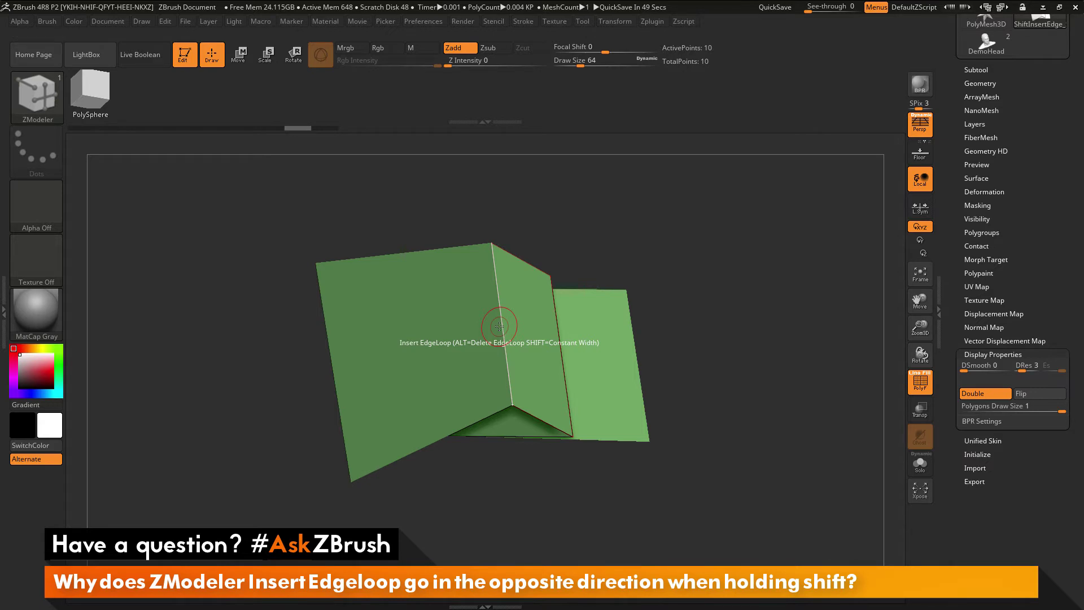
mouse_move(500, 325)
mouse_down()
mouse_move(501, 265)
mouse_move(498, 368)
mouse_move(496, 253)
mouse_move(500, 398)
mouse_move(494, 256)
mouse_move(506, 381)
mouse_up()
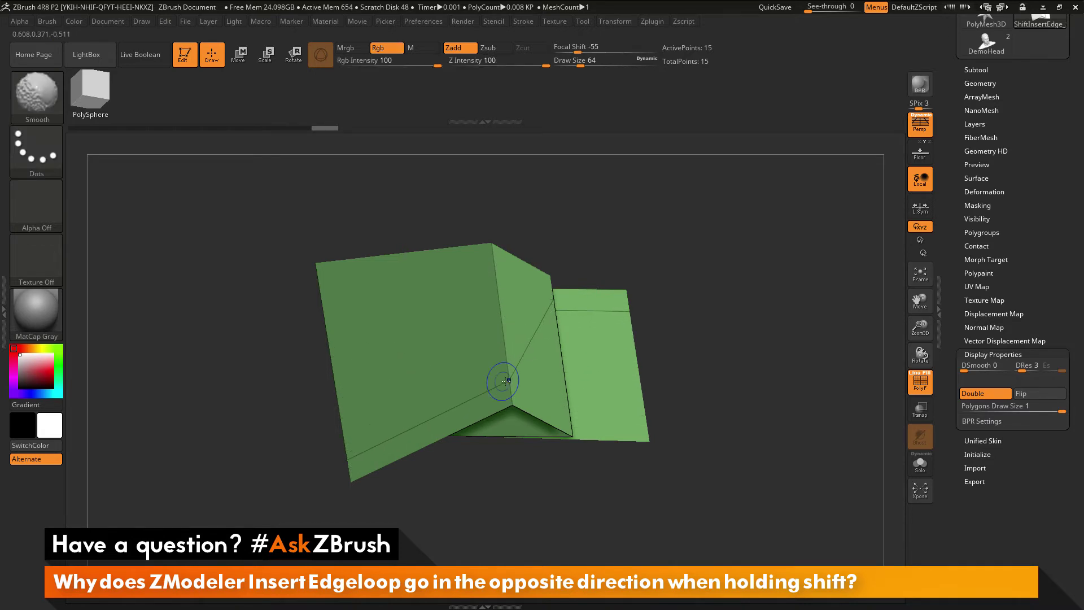
Undo the edge loop so the folded panel returns to 10 points.
key(ctrl+z)
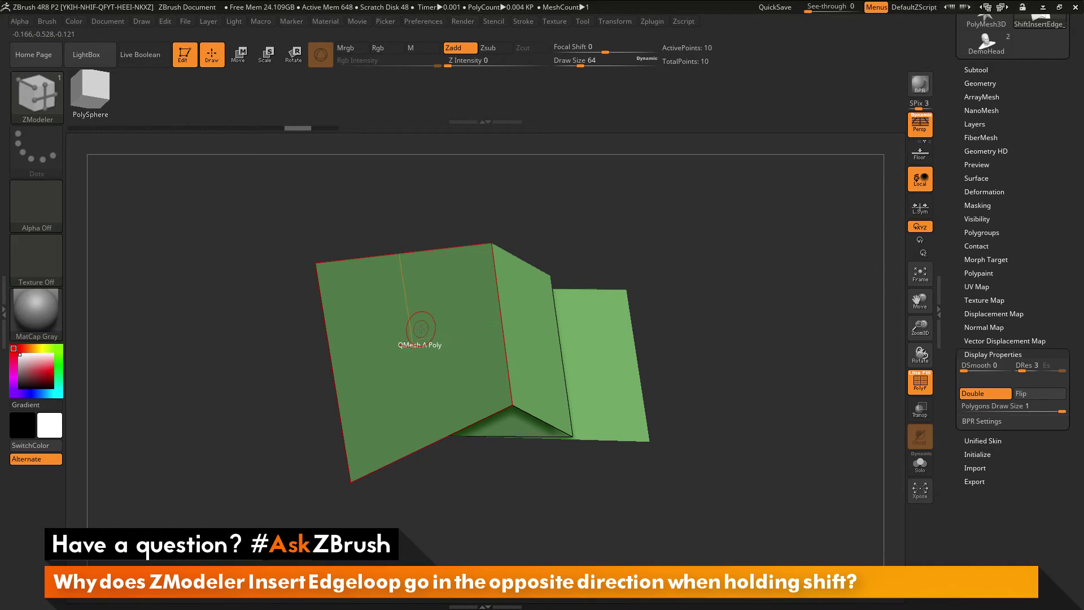
Switch the ZModeler polygon action from QMesh to Extrude, targeting All Polygons.
key(space)
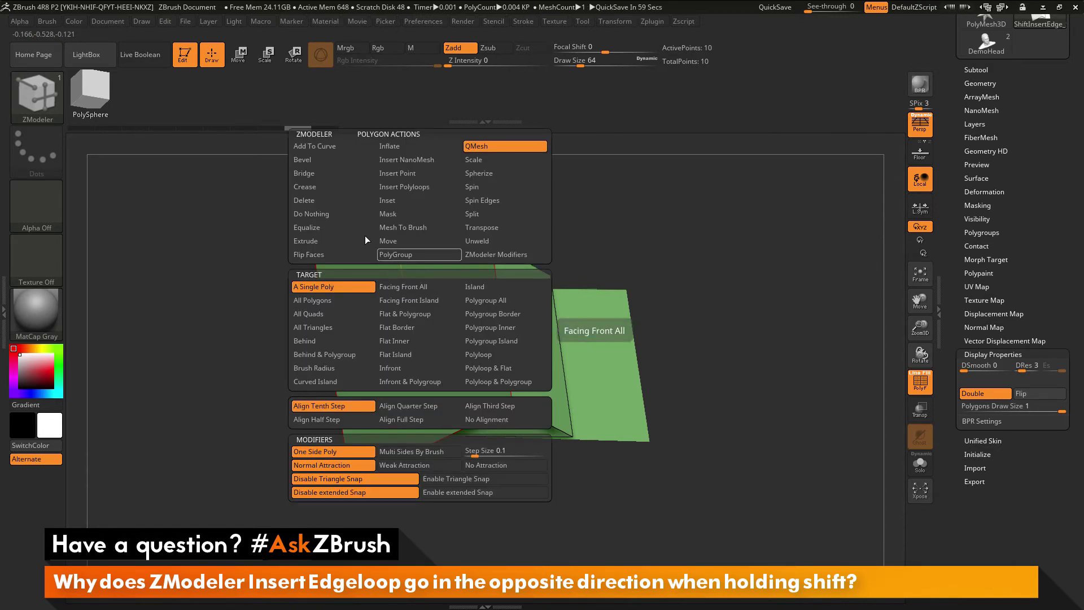
click(303, 243)
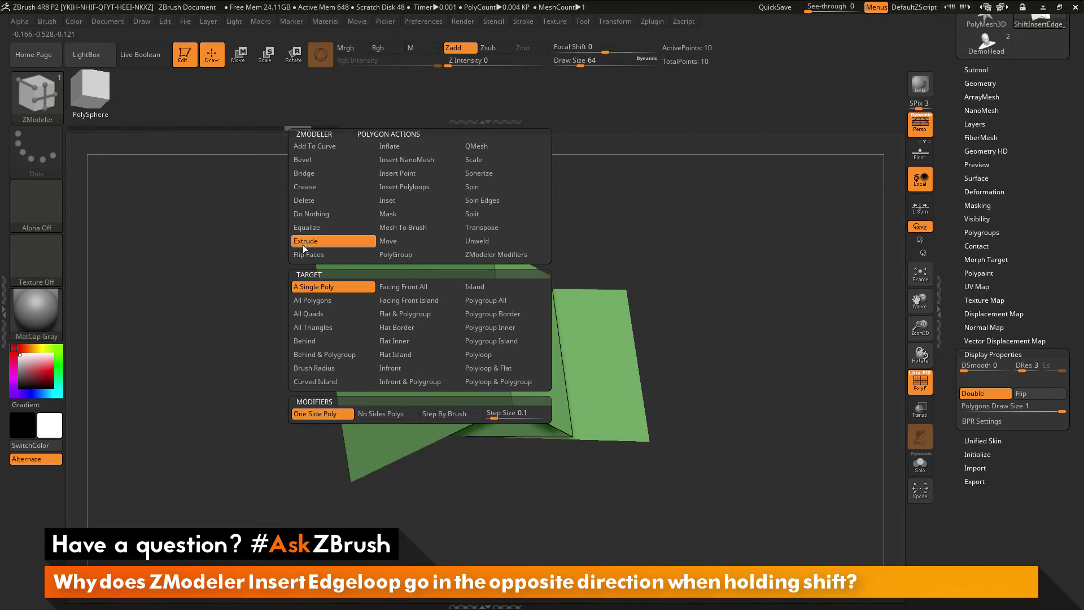
click(321, 304)
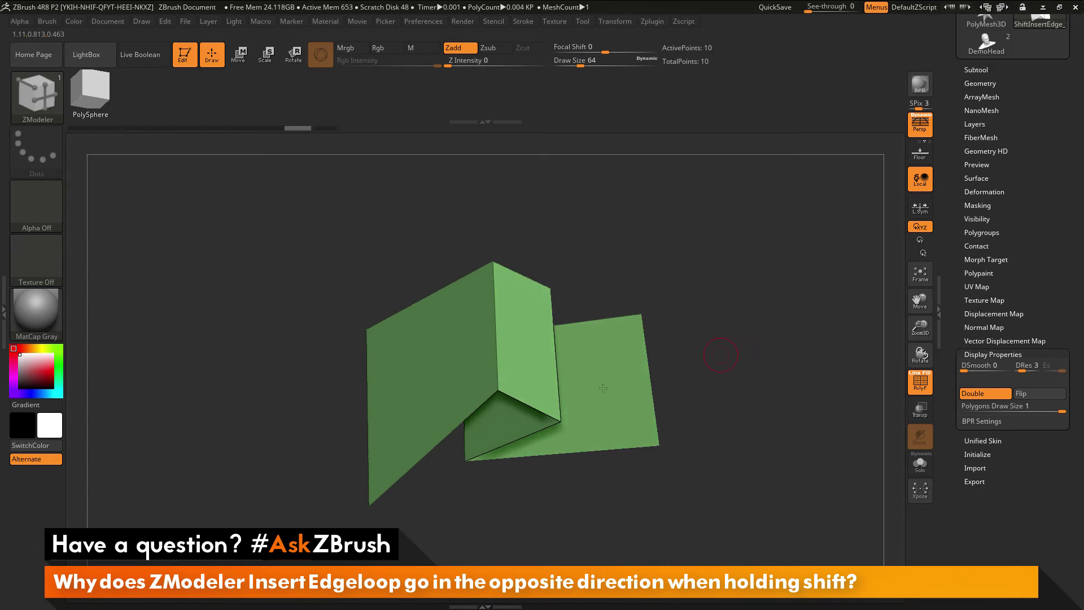
Extrude all polygons into a thick shell and insert two edge loops, reaching 40 points.
drag(613, 399, 614, 390)
drag(752, 349, 763, 383)
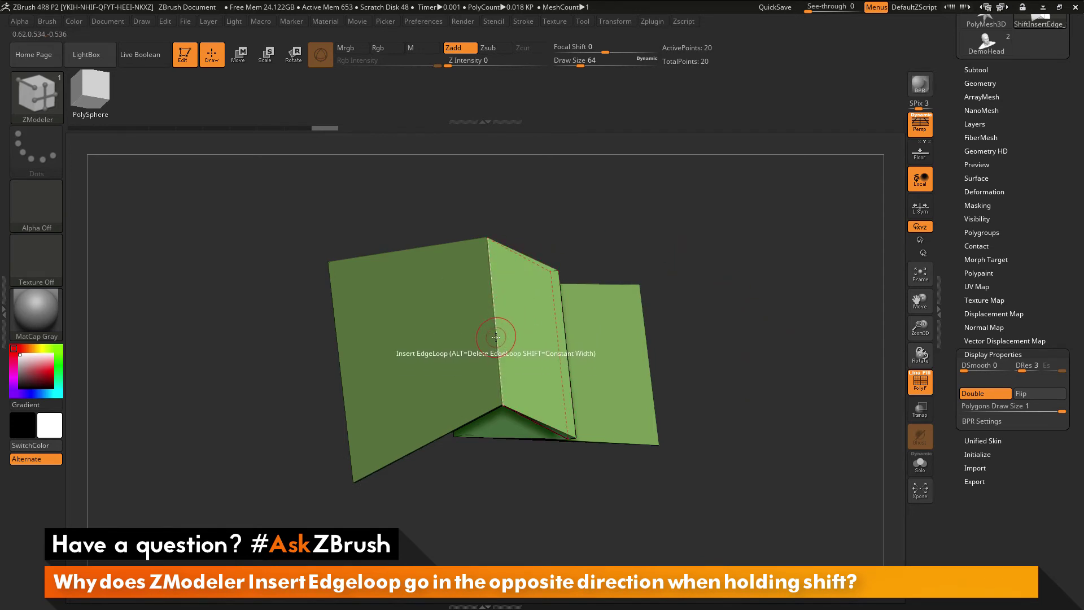
drag(496, 337, 491, 401)
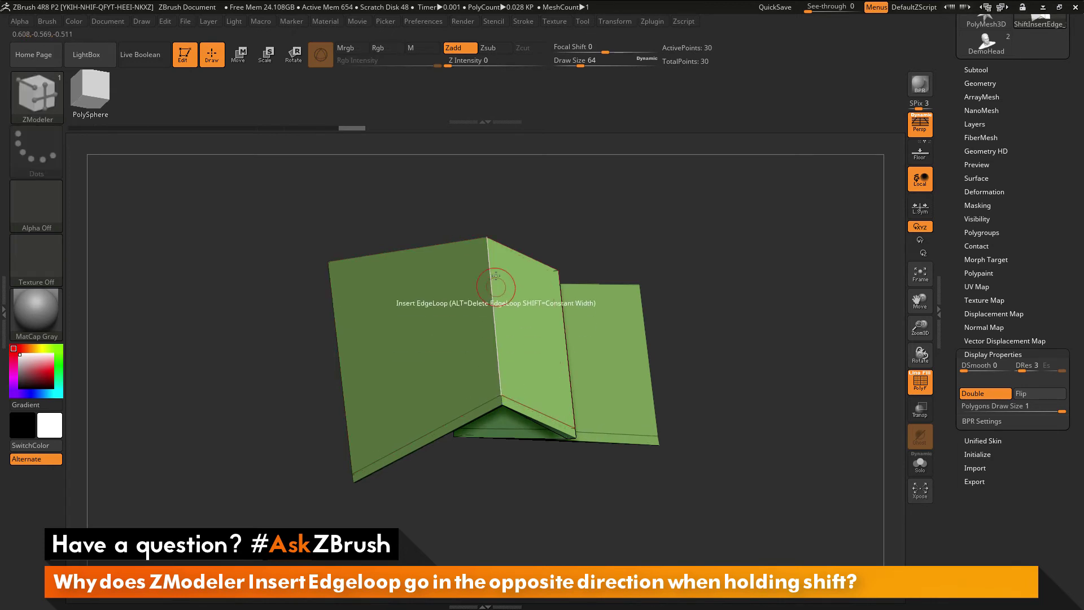
drag(489, 254, 490, 245)
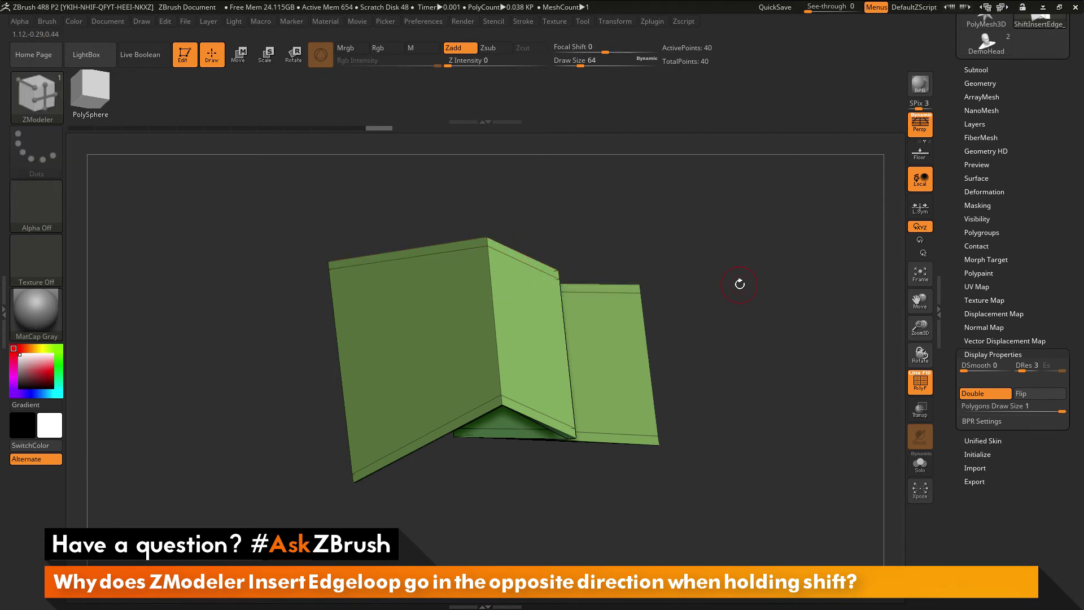
Undo the extrusion and discard two trial edge loops, leaving the thin 10-point panel.
key(ctrl+z)
key(ctrl+z)
key(ctrl+z)
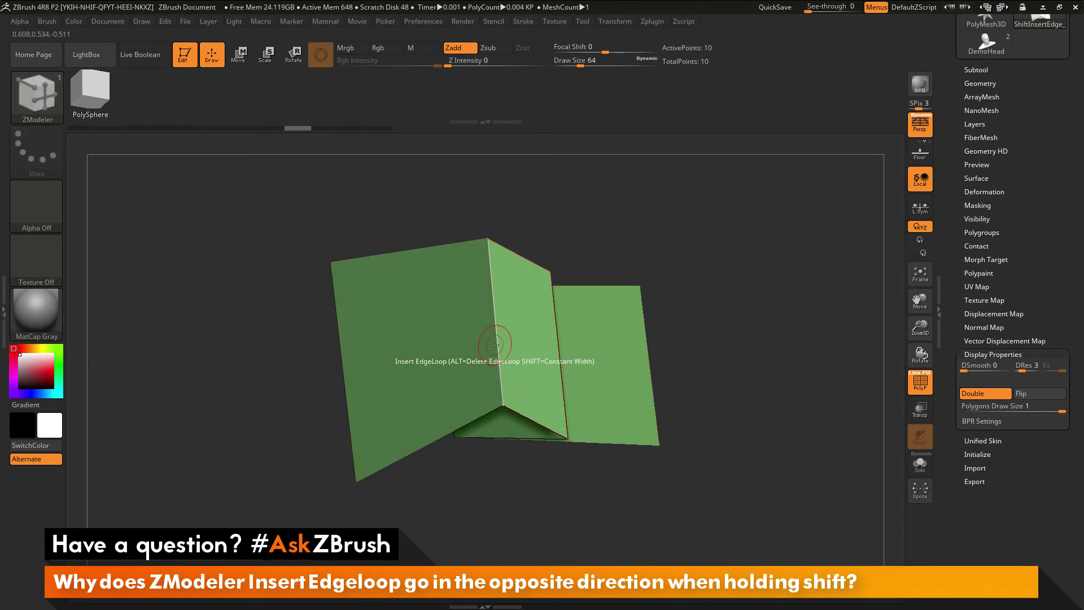
drag(495, 345, 490, 288)
key(ctrl+z)
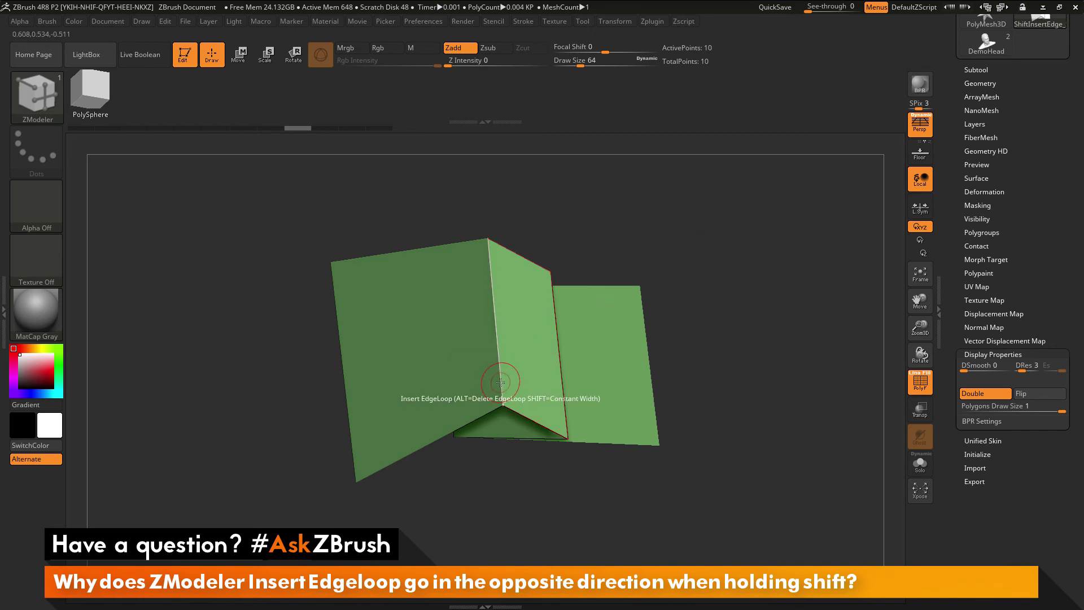
drag(500, 382, 504, 247)
key(ctrl+z)
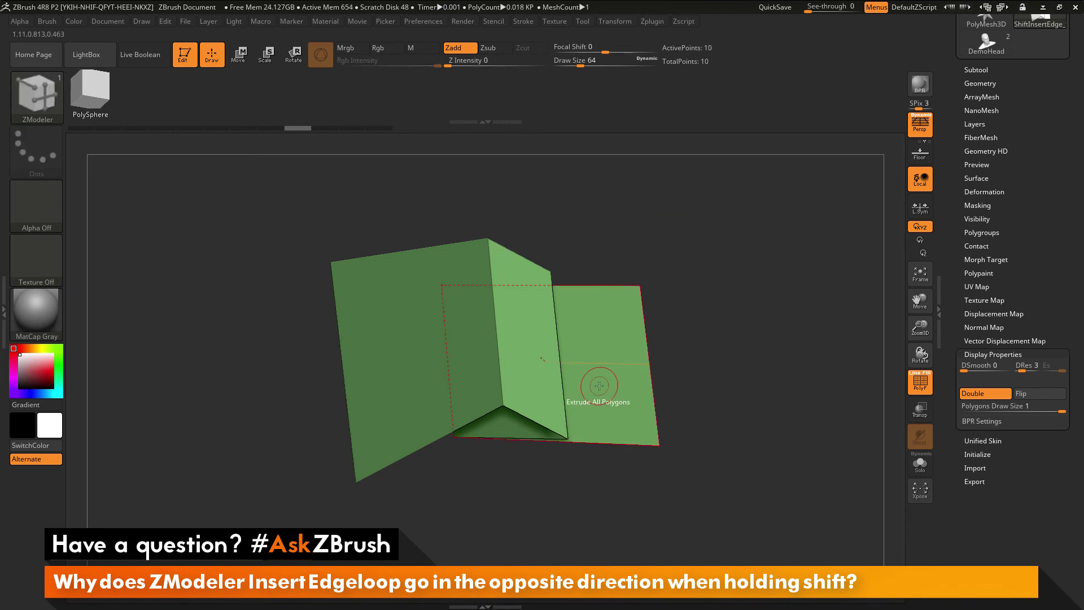
Re-extrude all panels and add edge loops near the bottom and top edges, reaching 40 points.
drag(599, 386, 593, 418)
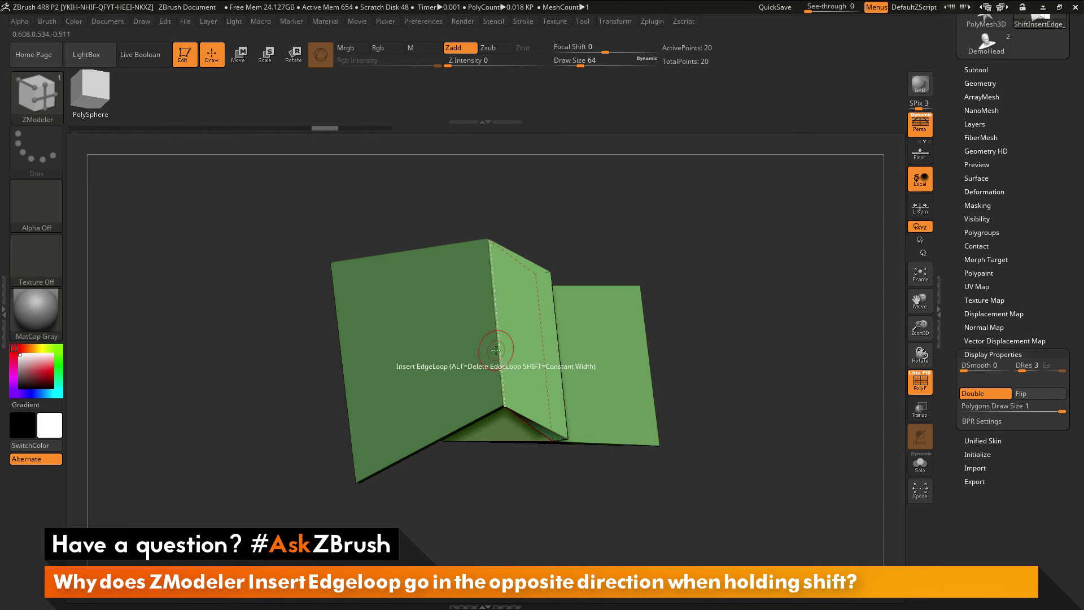
drag(496, 351, 487, 388)
drag(489, 286, 489, 245)
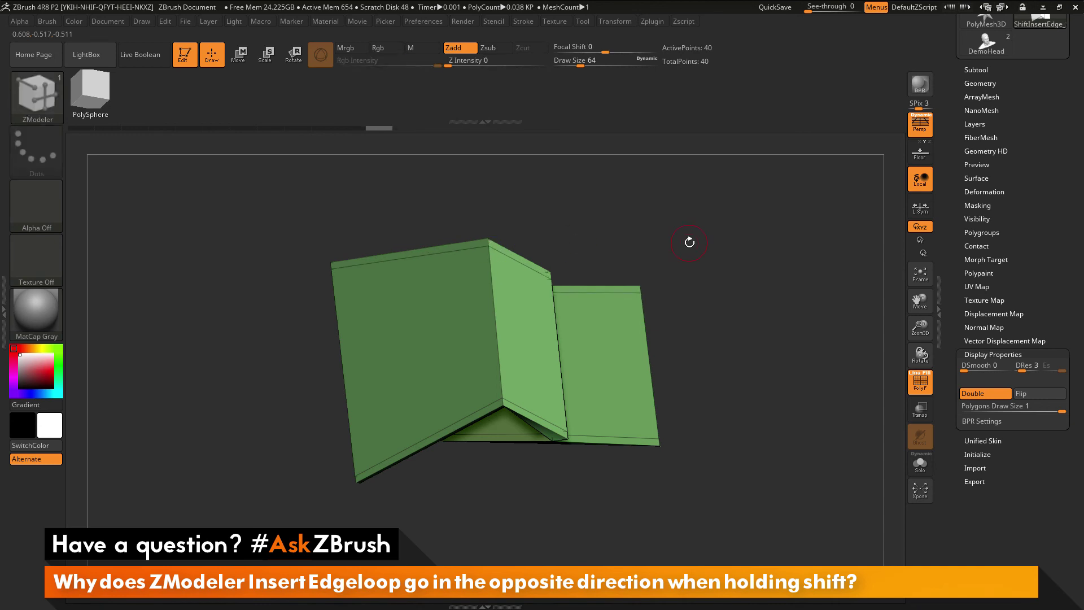
drag(734, 301, 742, 297)
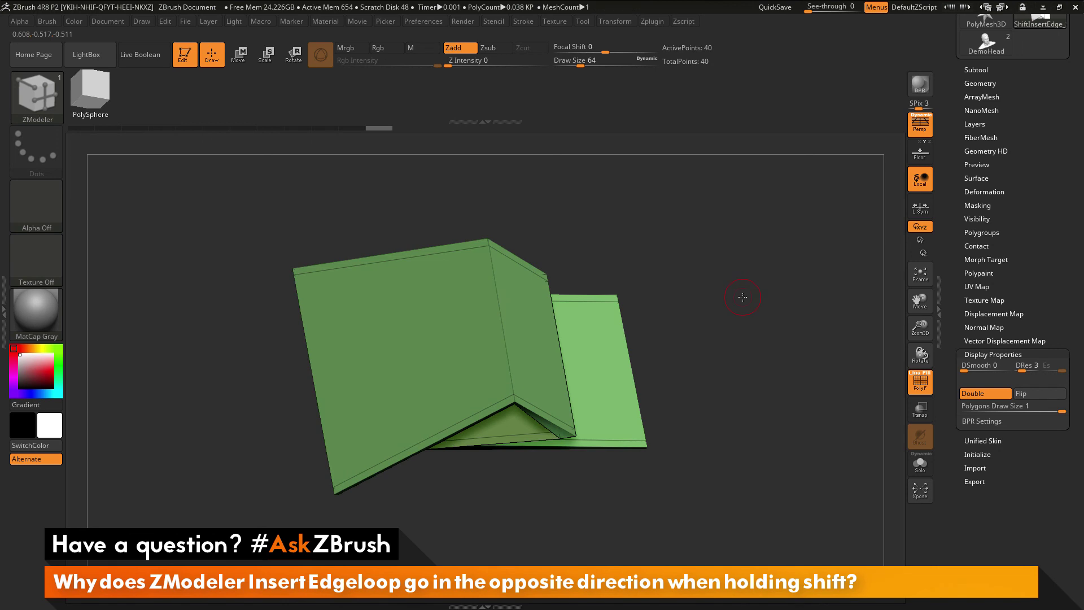